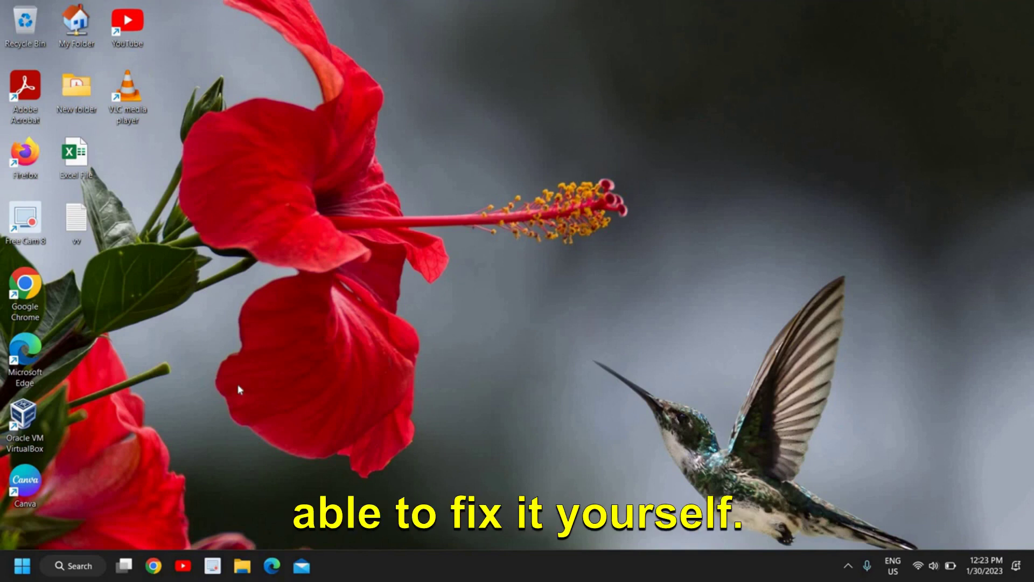
- Open Task Manager from the Win+X menu and end the Google Crash Handler process
right_click(19, 572)
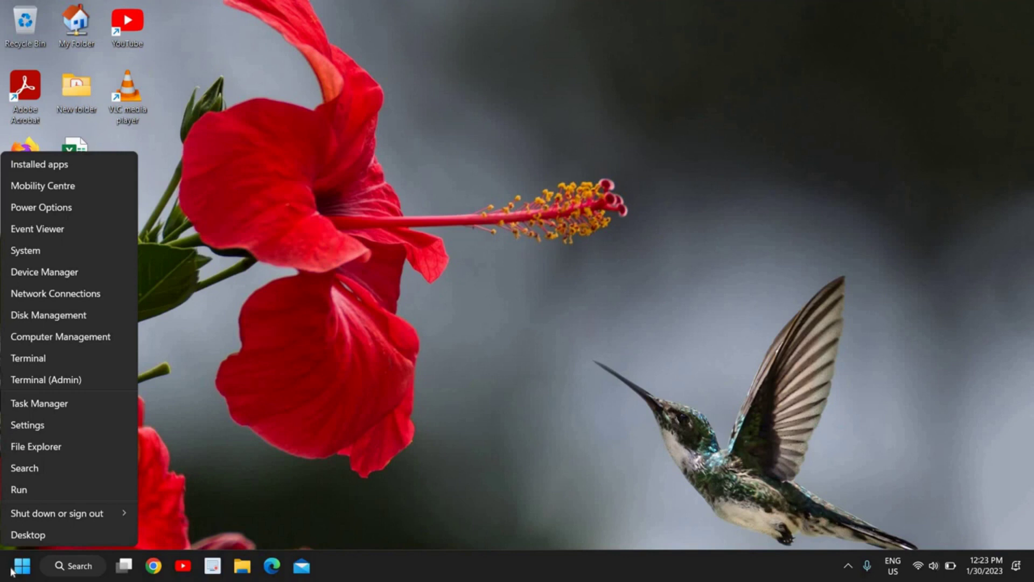
left_click(36, 405)
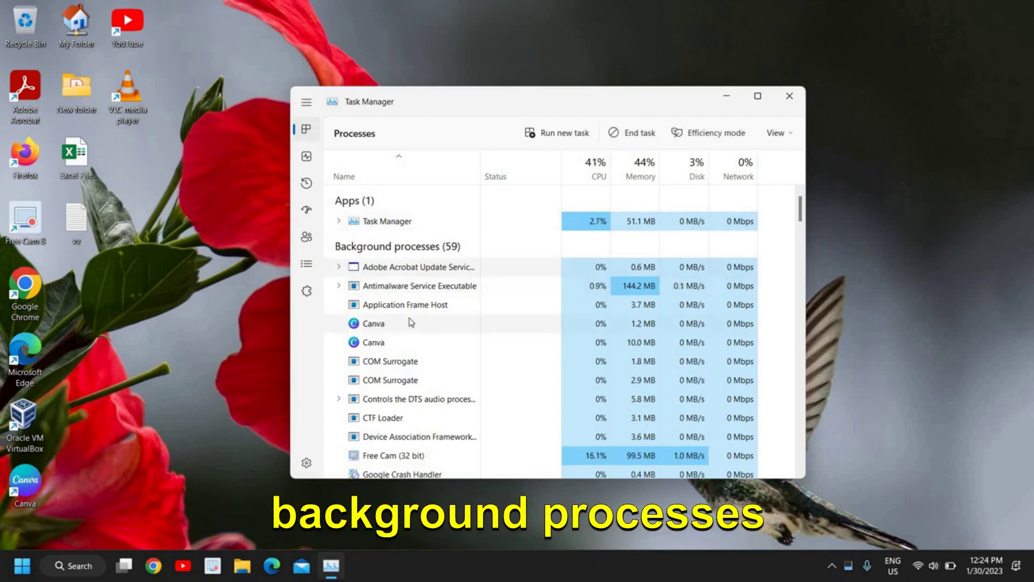
scroll(411, 322, "down", 1)
scroll(411, 321, "down", 5)
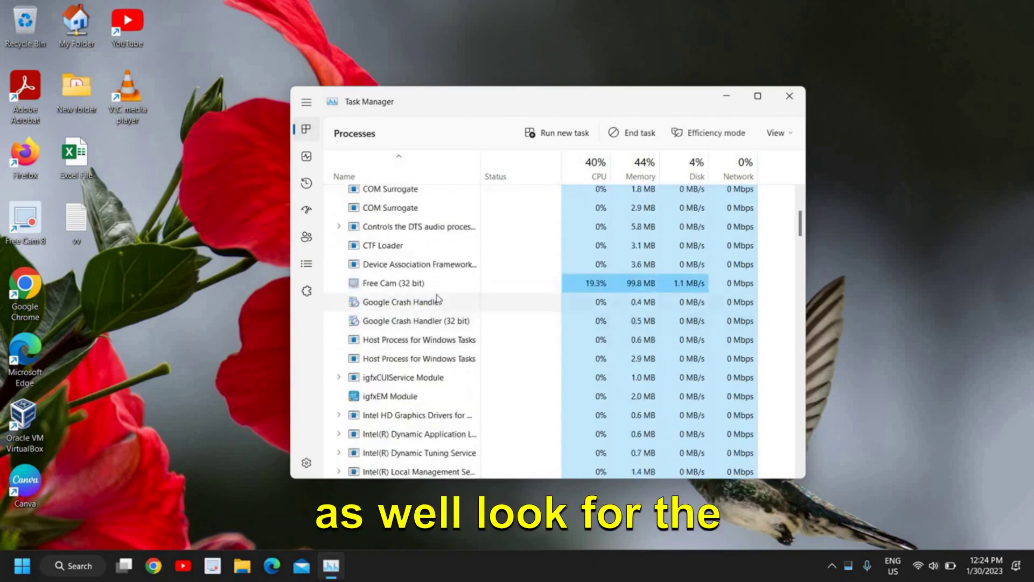
scroll(434, 318, "down", 3)
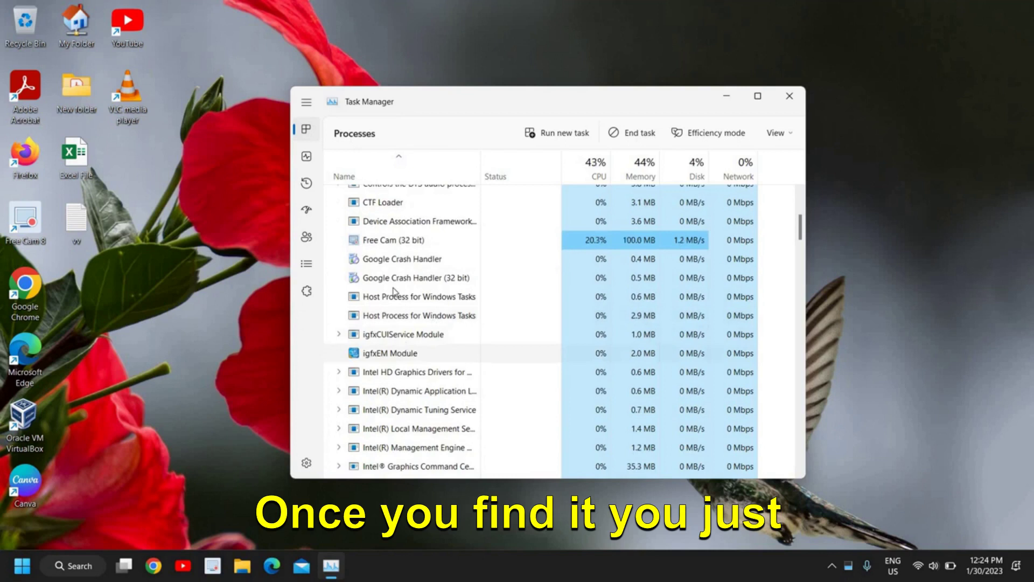
right_click(391, 264)
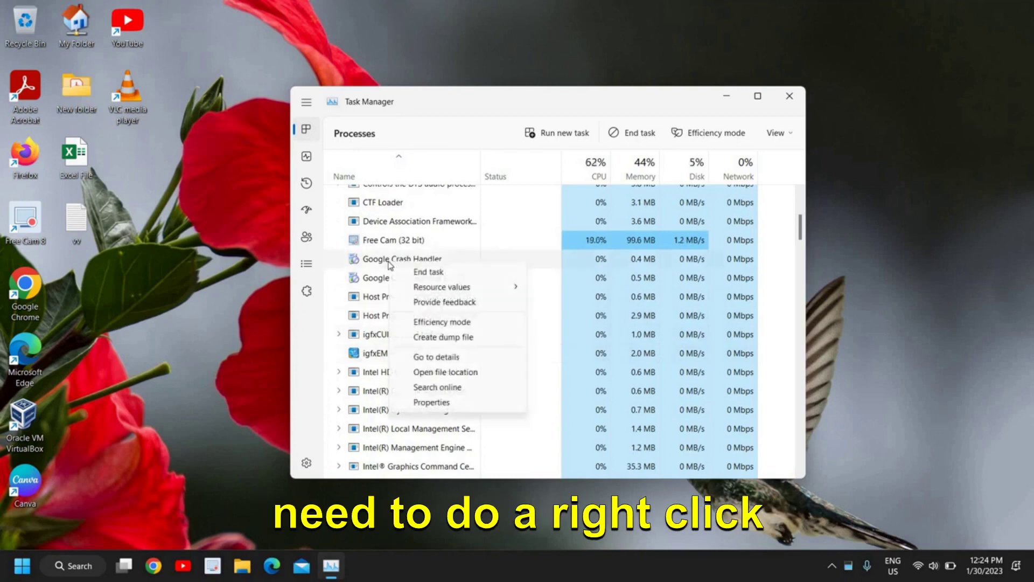
left_click(429, 272)
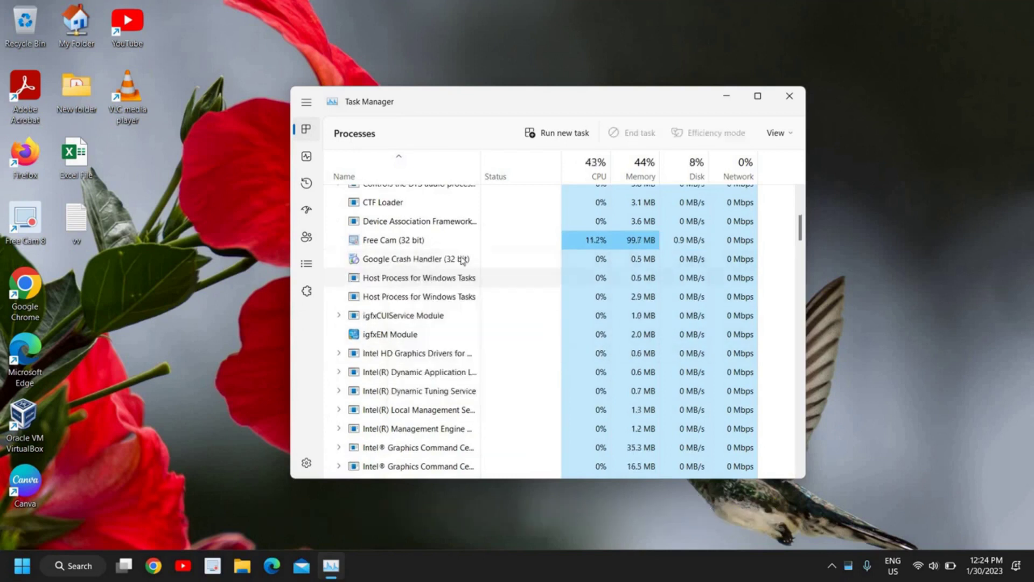
- Close Task Manager and open the Google Chrome shortcut's file location, C:\Program Files\Google\Chrome\Application
left_click(789, 98)
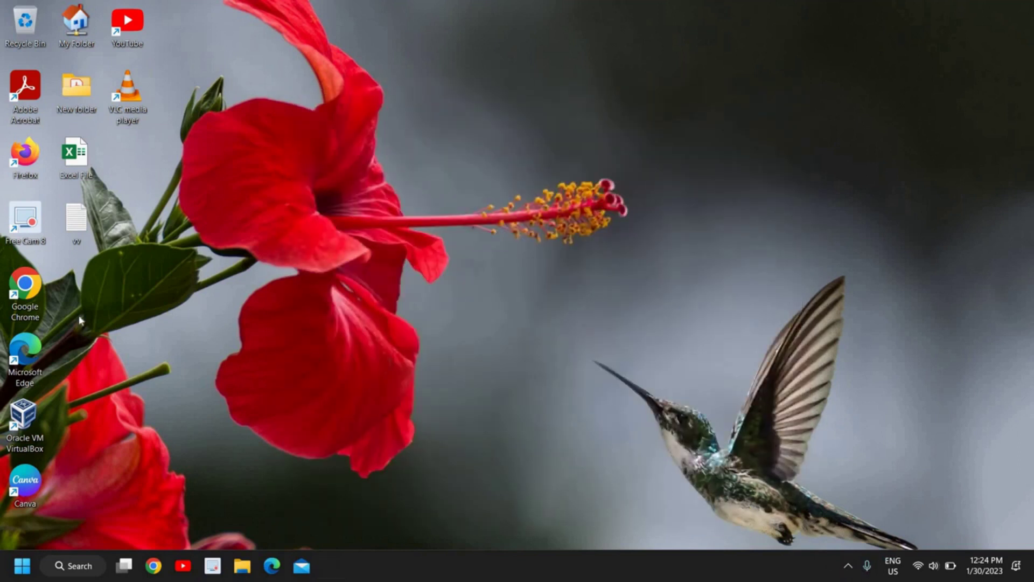
mouse_move(27, 294)
left_mouse_down()
mouse_move(177, 247)
mouse_move(81, 319)
mouse_move(29, 307)
left_mouse_up()
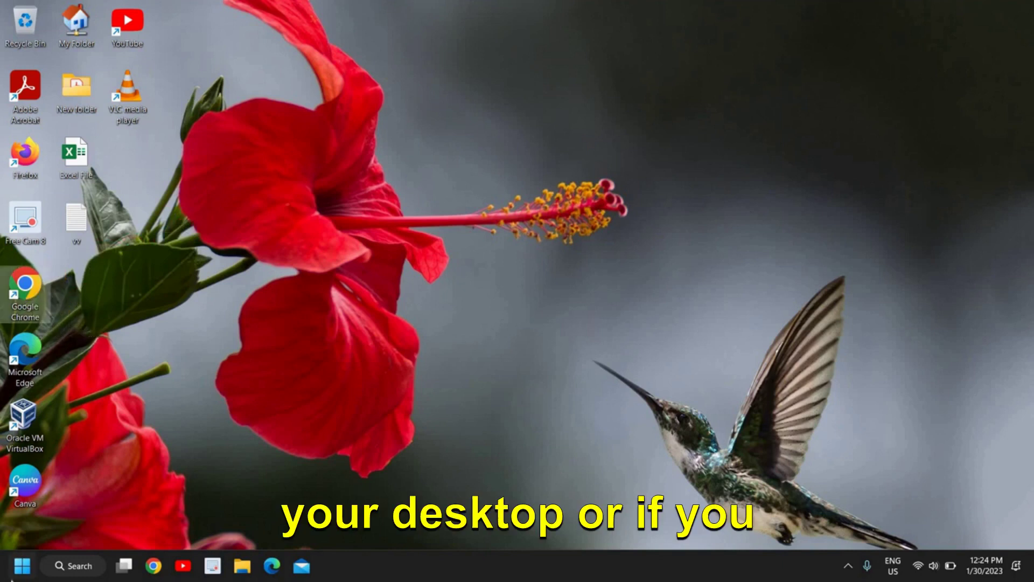
key("super")
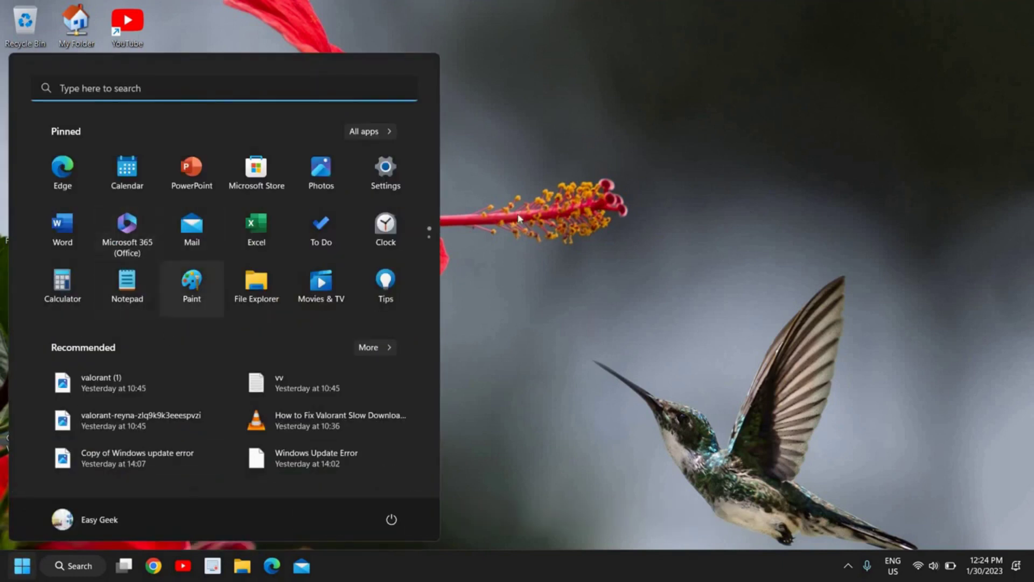
key("super")
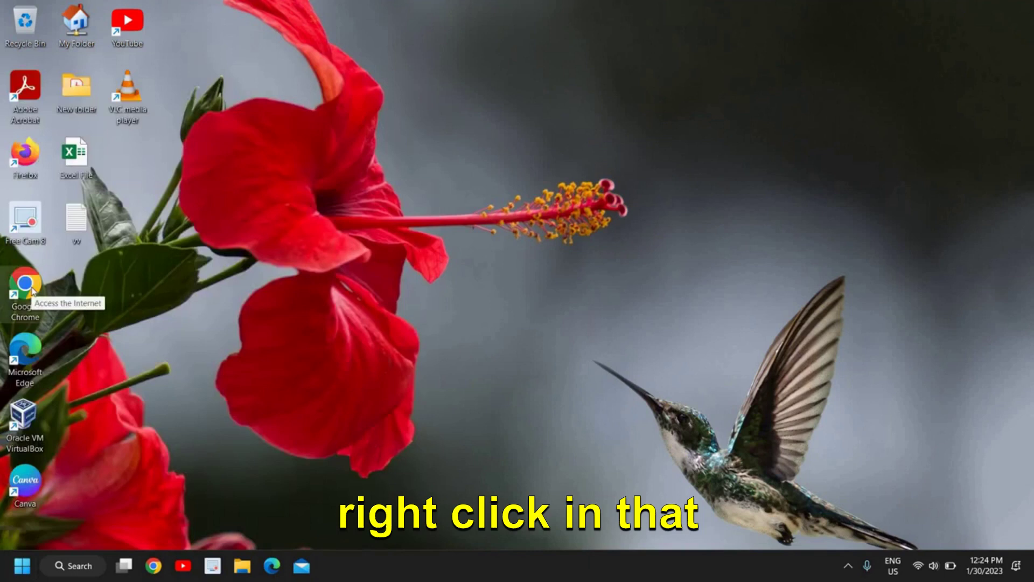
right_click(33, 291)
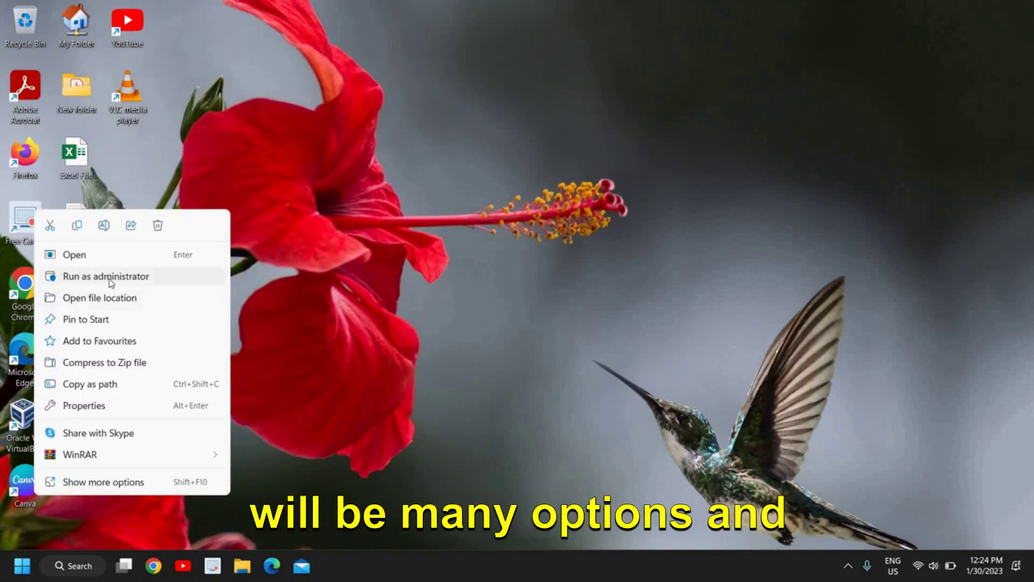
key("Escape")
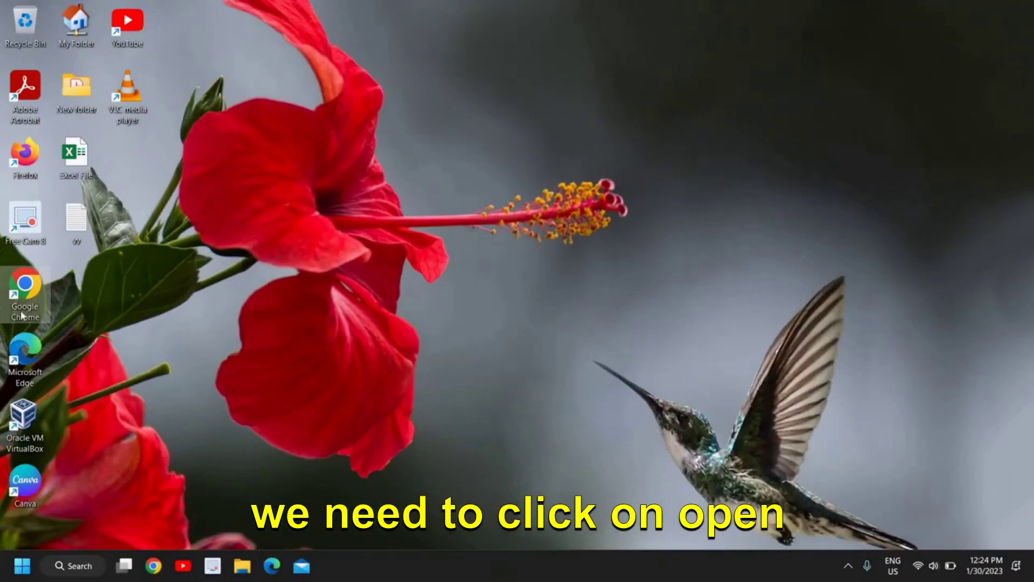
right_click(23, 315)
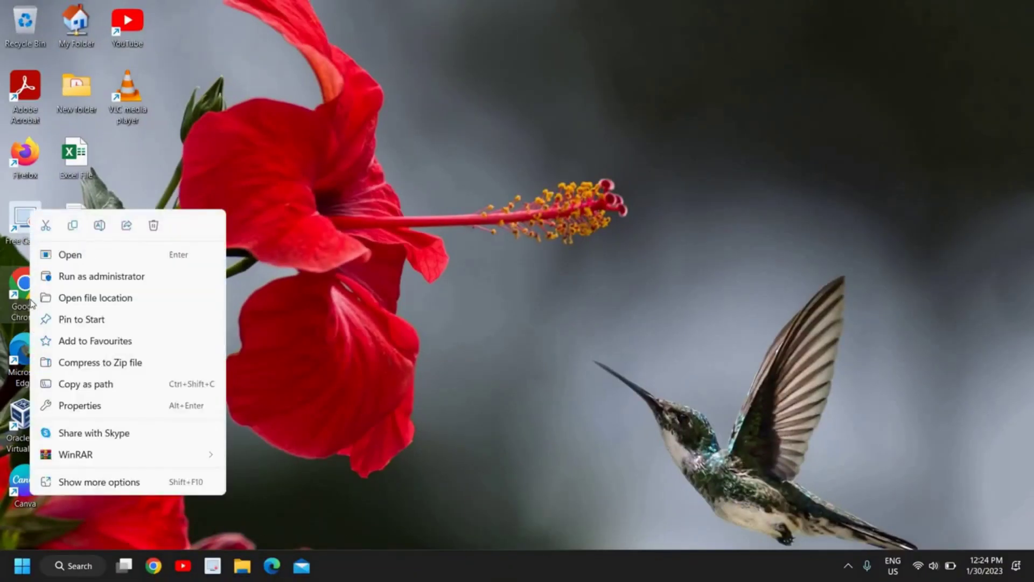
left_click(95, 299)
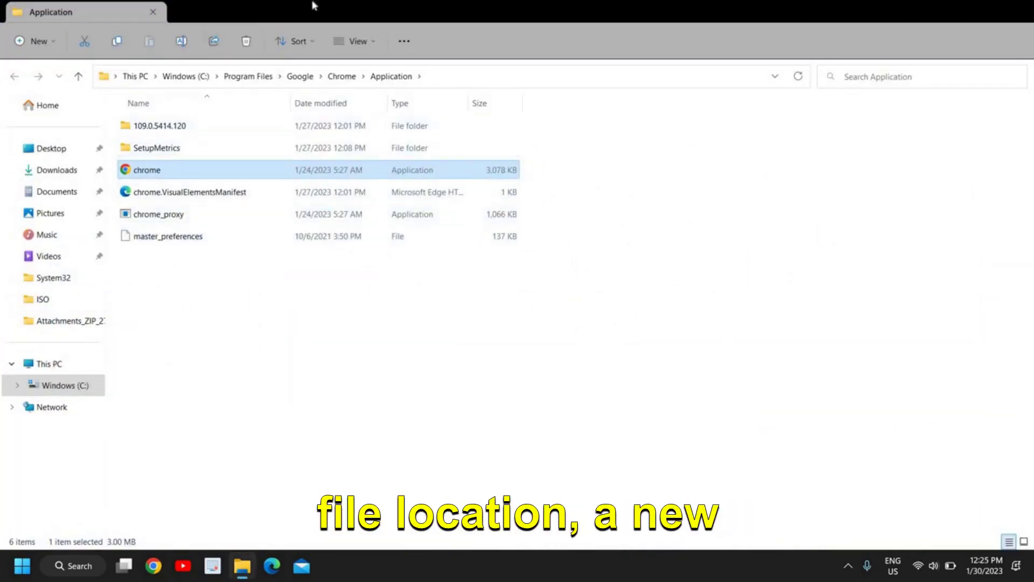
- Rename the chrome application file to chrome1, continuing past the File Access Denied prompt
left_click(345, 112)
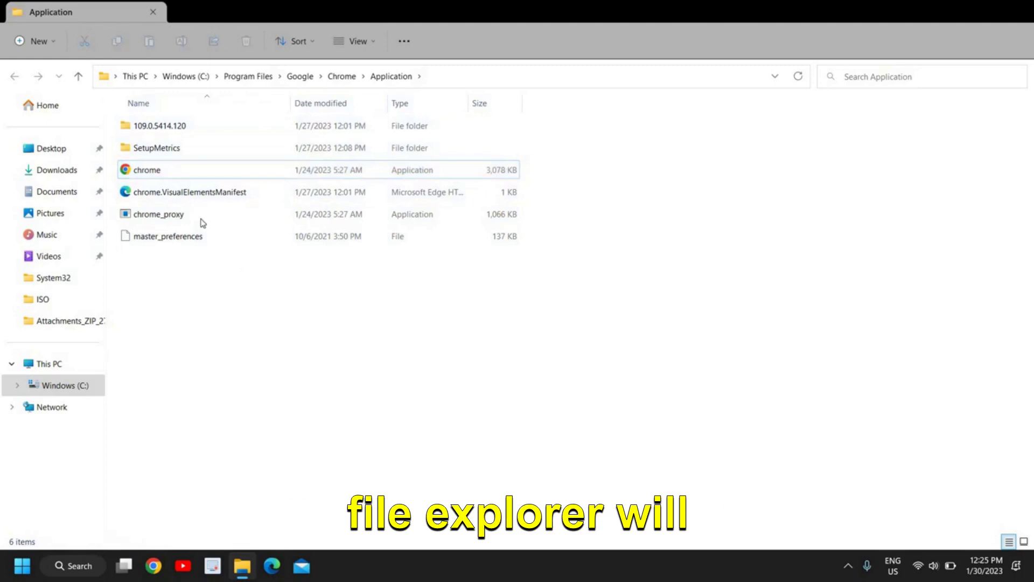
left_click(135, 168)
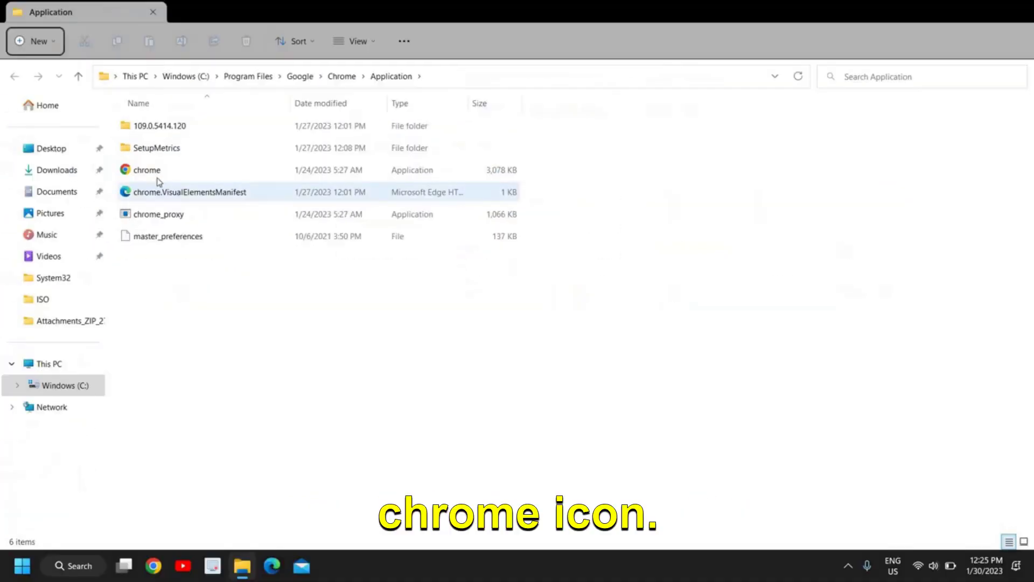
mouse_move(157, 175)
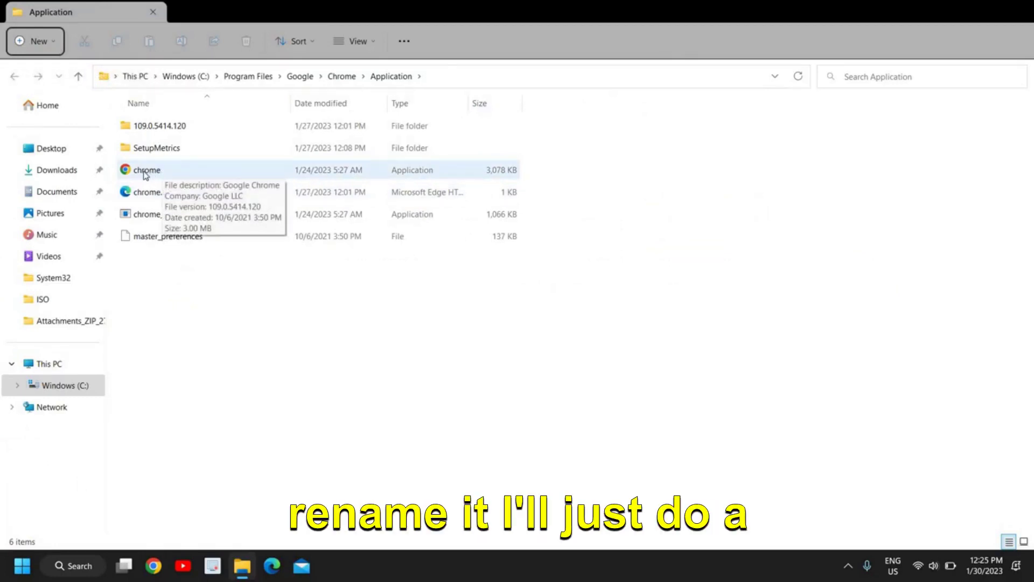
right_click(146, 174)
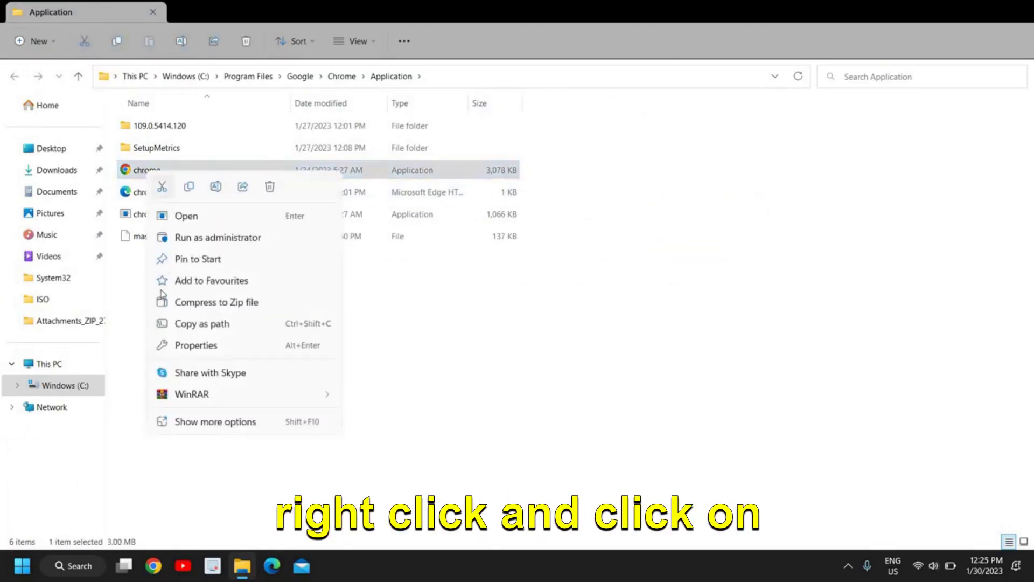
key("Escape")
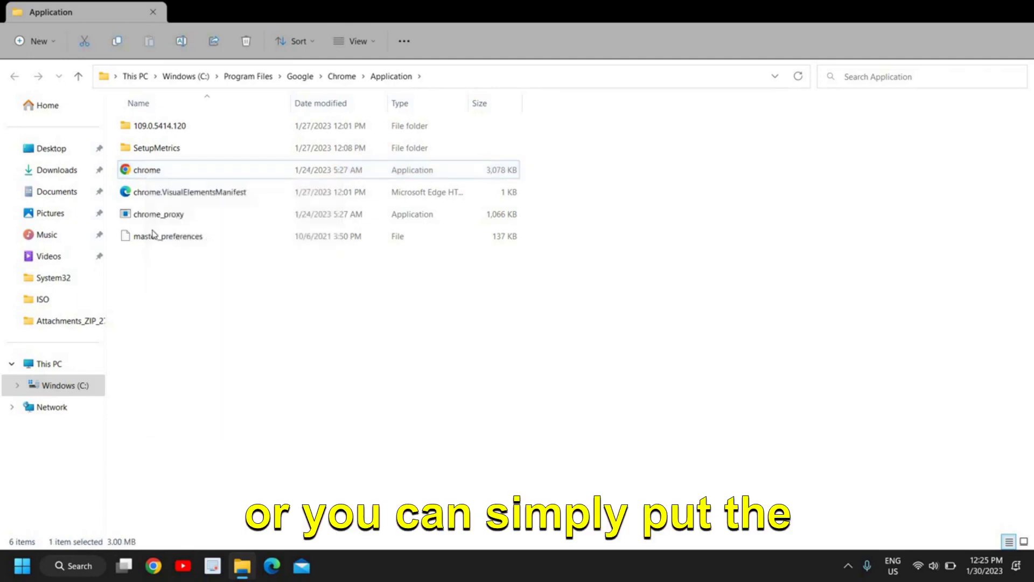
left_click(151, 179)
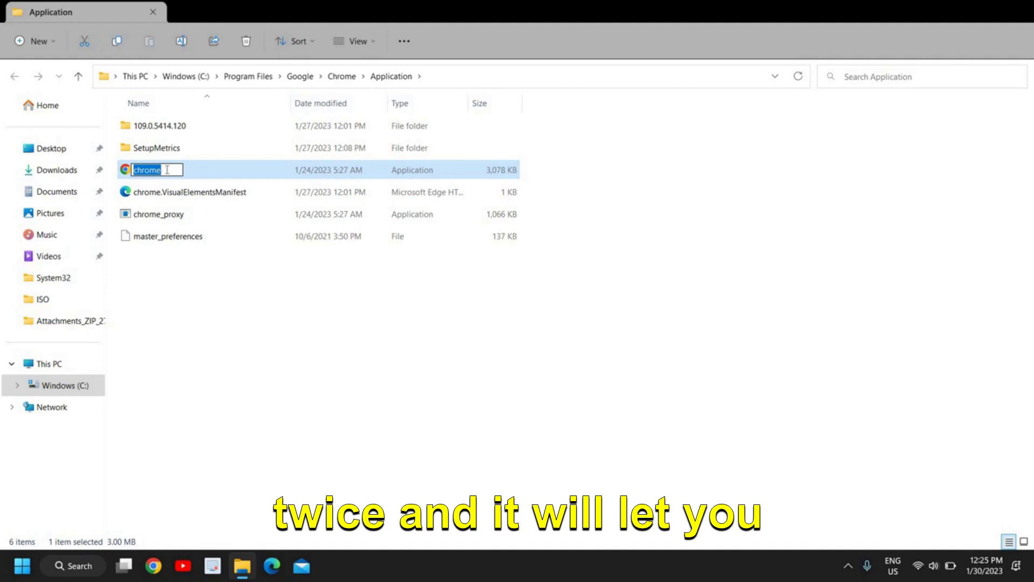
left_click(167, 170)
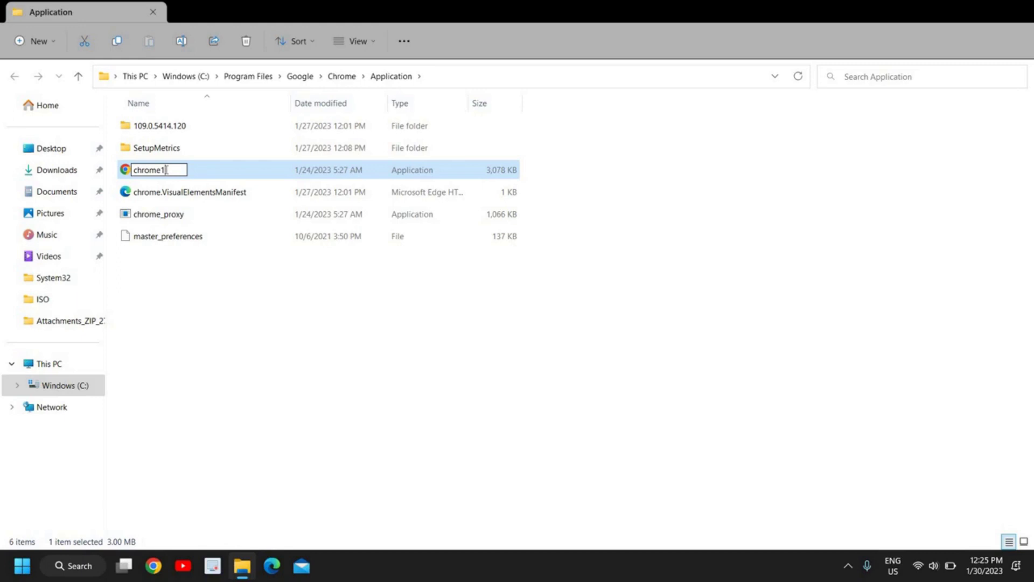
left_click(231, 298)
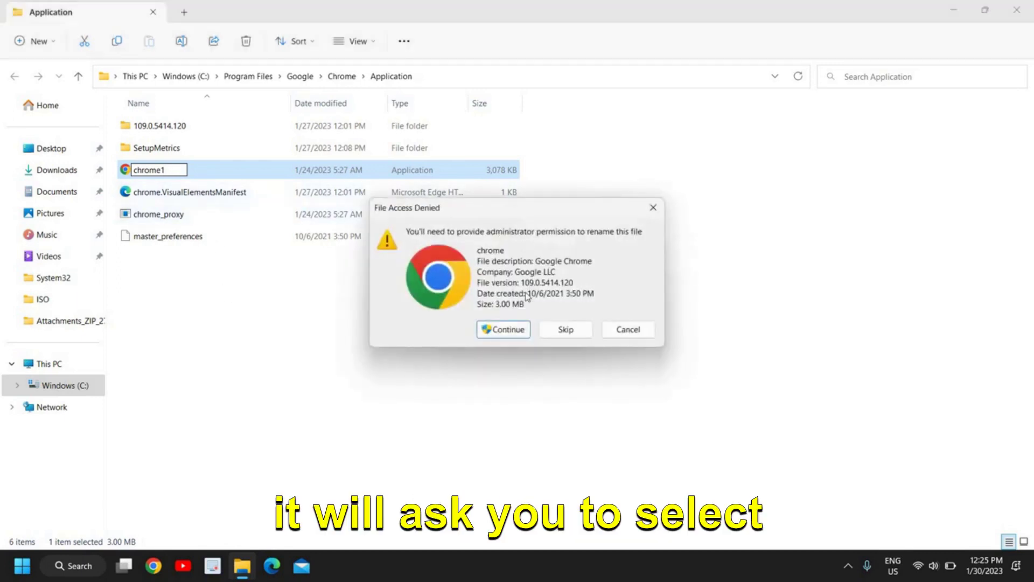
left_click(507, 329)
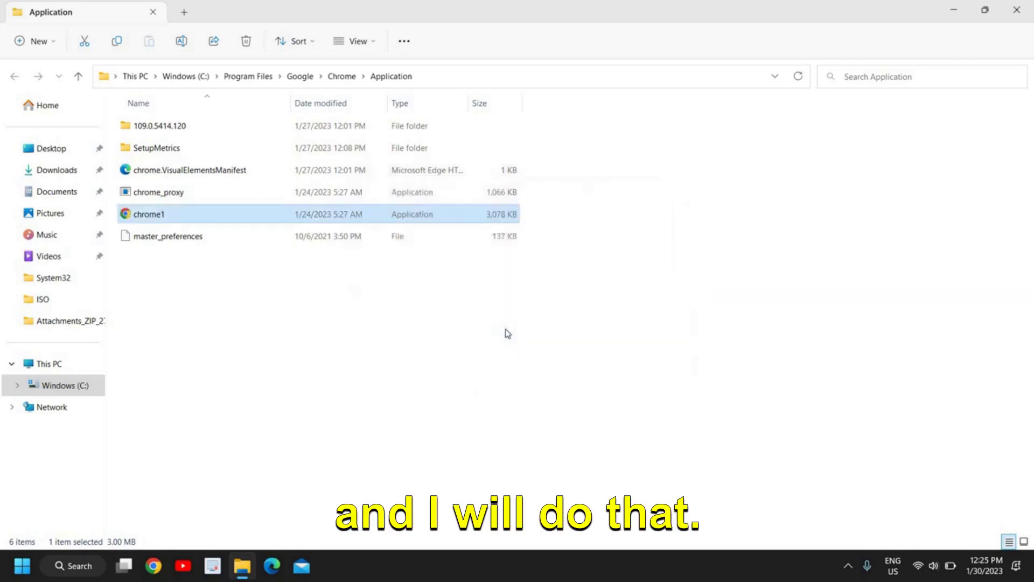
- Launch chrome1, confirm Chrome opens to a New Tab page, then close Chrome
right_click(174, 217)
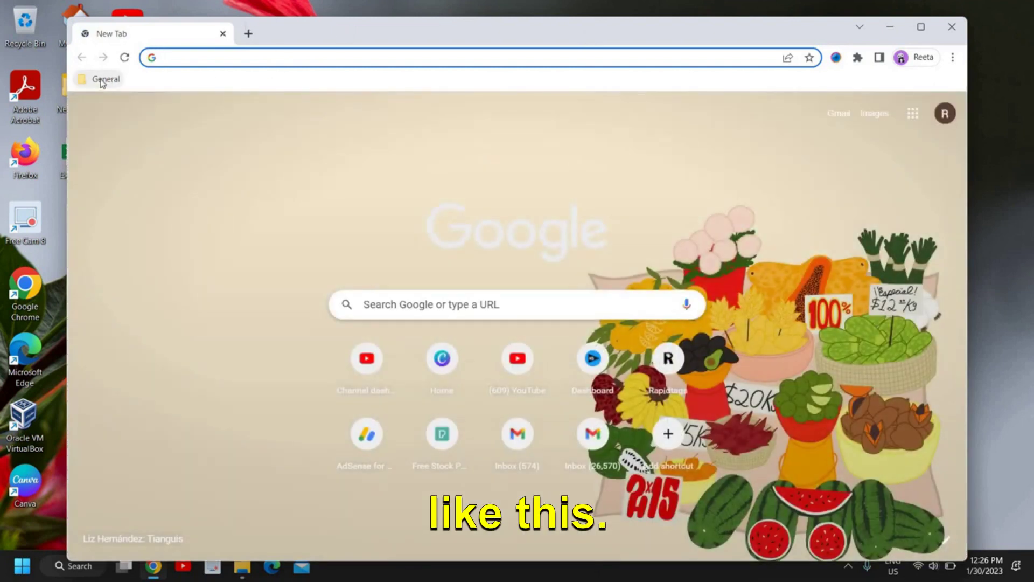
left_click(102, 79)
left_click(576, 154)
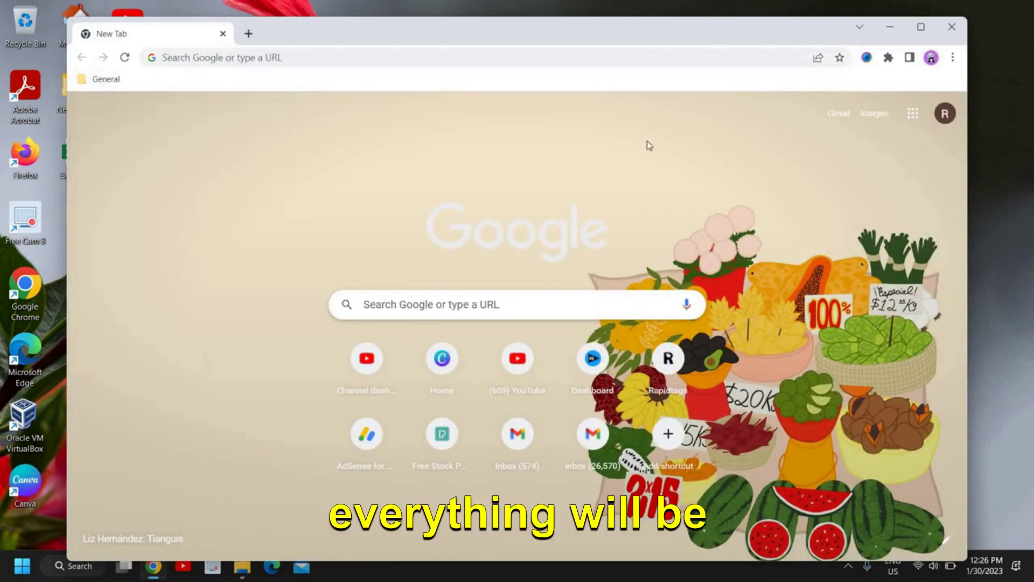
left_click(953, 29)
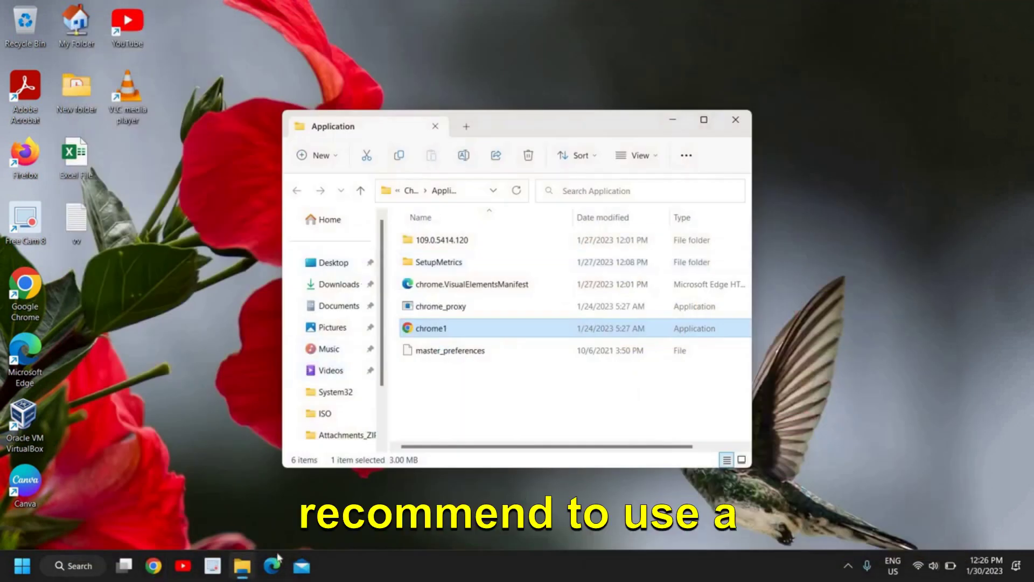
- Close the Application folder, start Microsoft Edge and enter google.com/chrome in the address bar
left_click(734, 121)
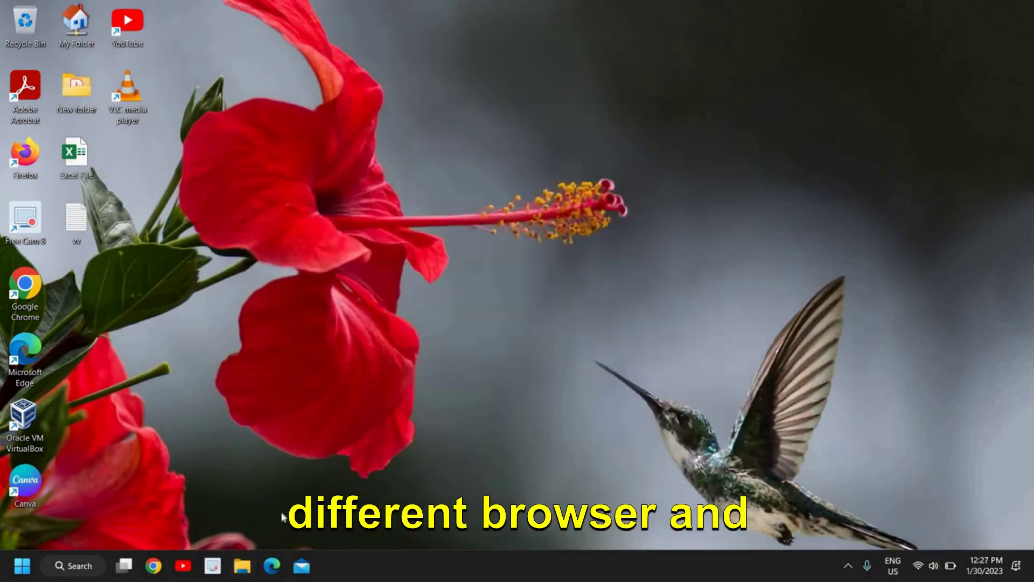
left_click(272, 574)
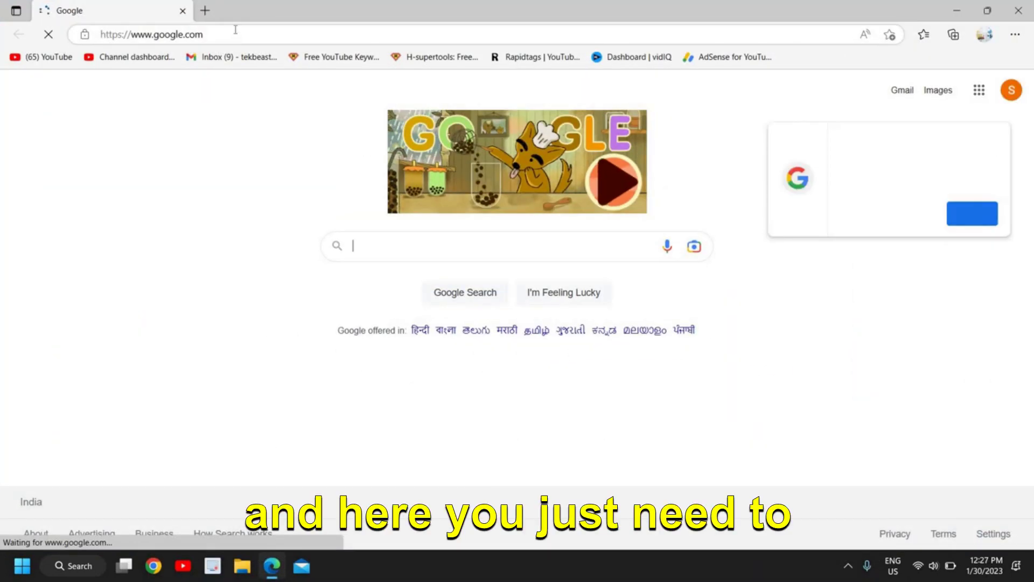
left_click(235, 30)
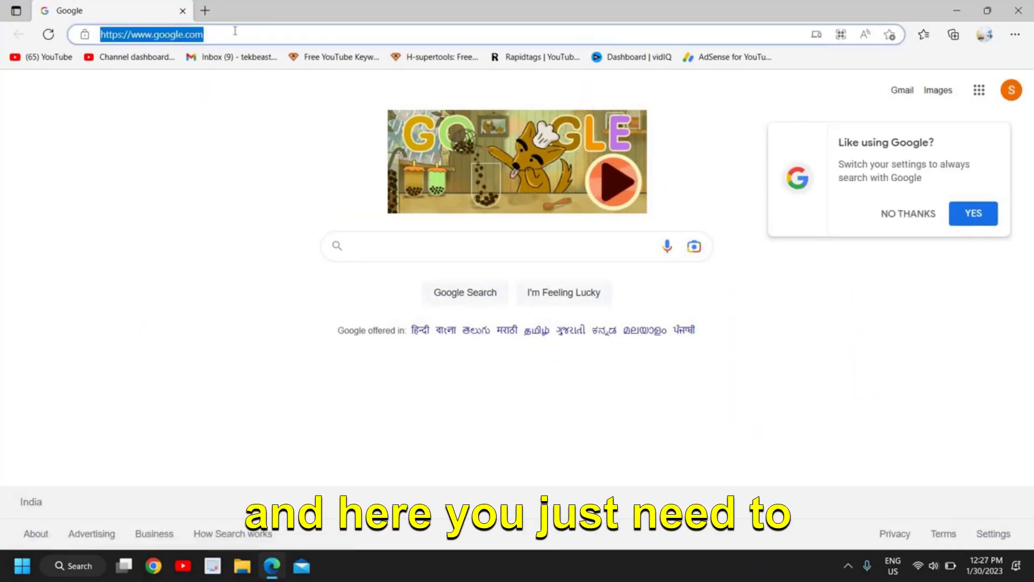
type("google.com/")
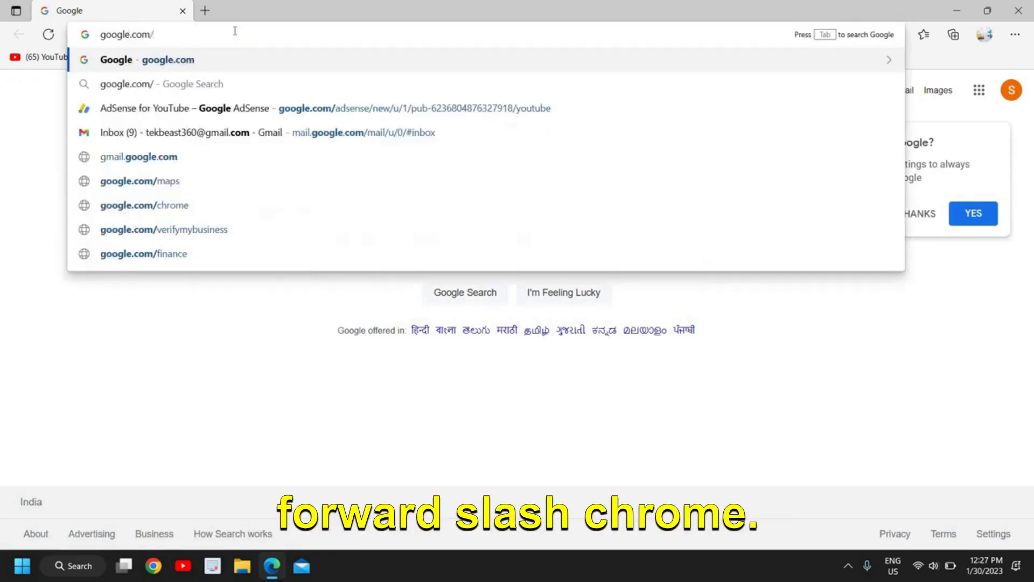
type("chrome")
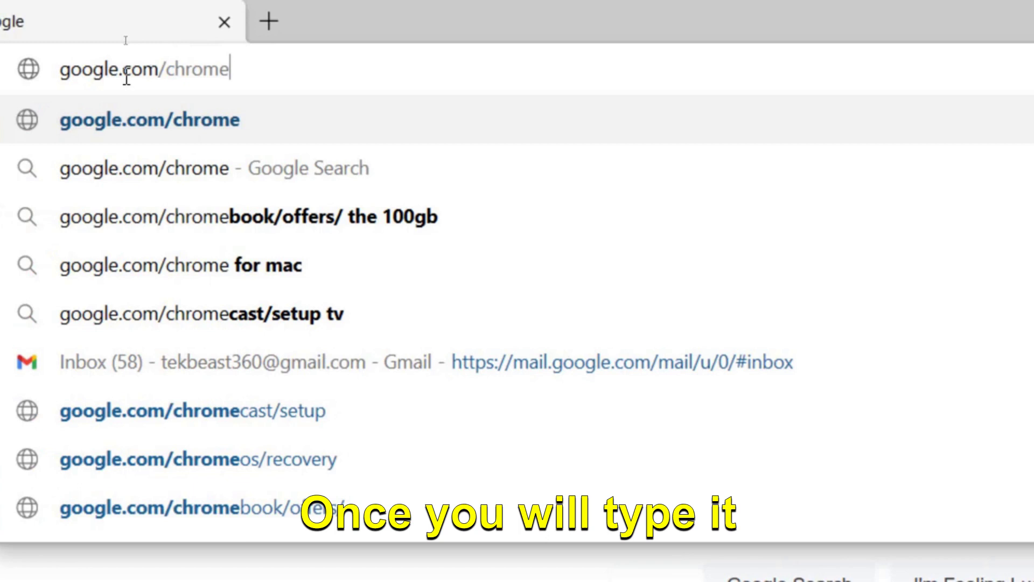